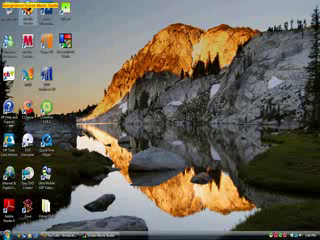
Step: Launch Firefox from its desktop shortcut so it loads the Yahoo home page
double_click(28, 12)
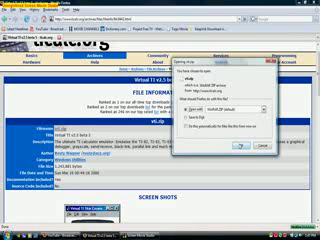
Step: Choose Save File for vti.zip and start the download
left_click(187, 117)
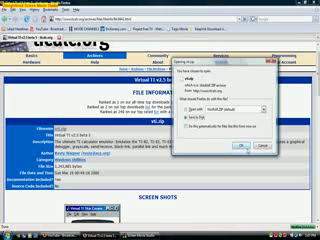
left_click(241, 146)
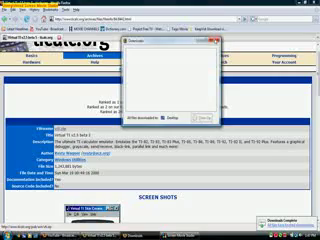
Step: Open vti.zip in WinRAR from the desktop, dismissing the license reminder
key("super+d")
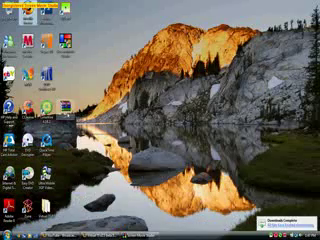
double_click(17, 27)
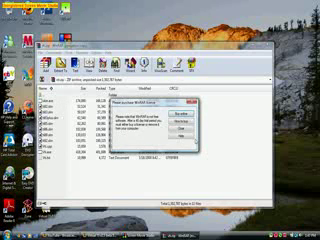
key("Escape")
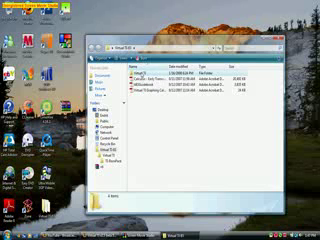
Step: Open the extracted Virtual TI folder and launch Vti.exe
double_click(142, 74)
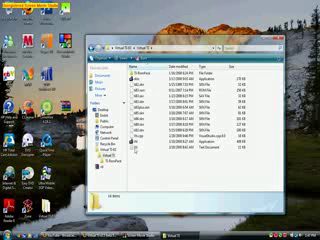
left_click(135, 143)
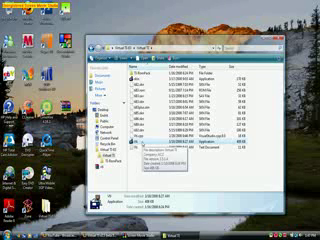
double_click(140, 143)
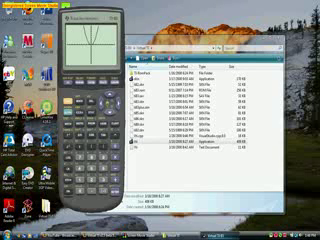
right_click(242, 232)
left_click(228, 231)
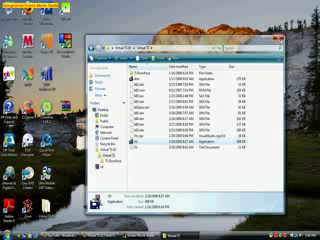
key("super+d")
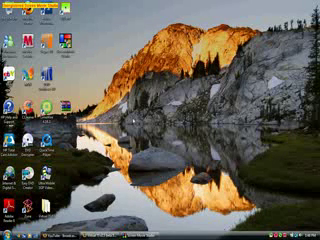